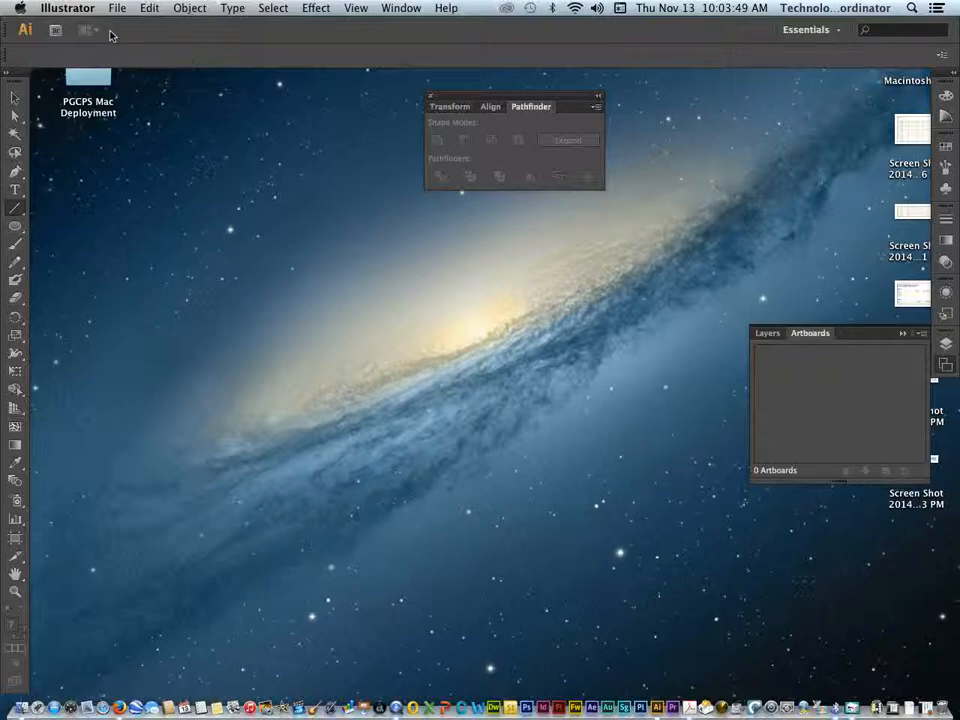
Create a new Letter-size document with two artboards, named with the author's surname and initial followed by "_flower"
left_click(118, 9)
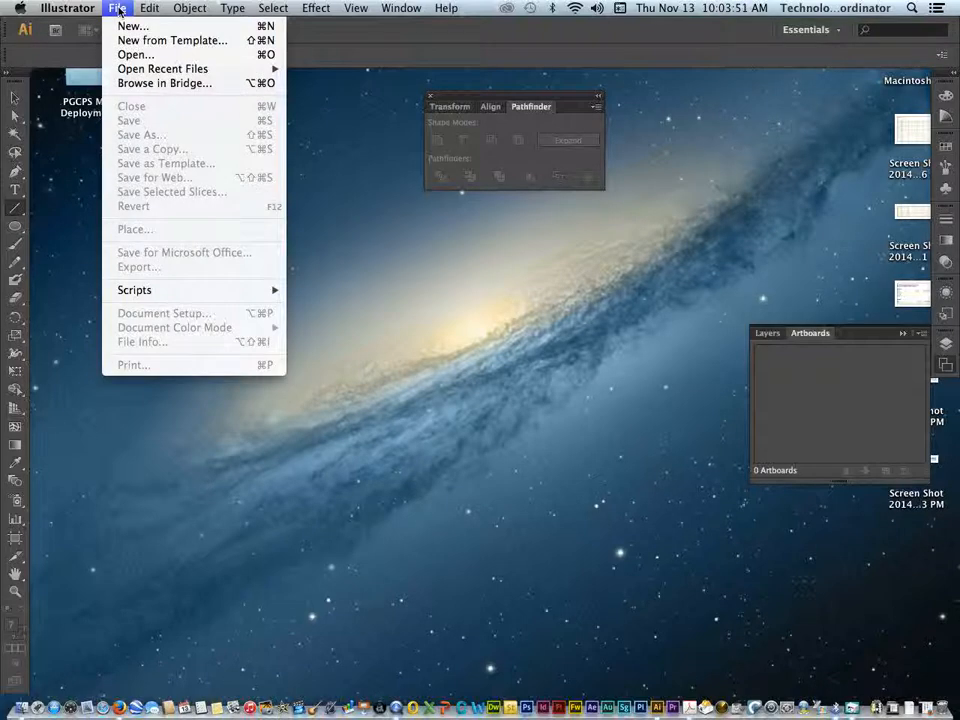
left_click(120, 26)
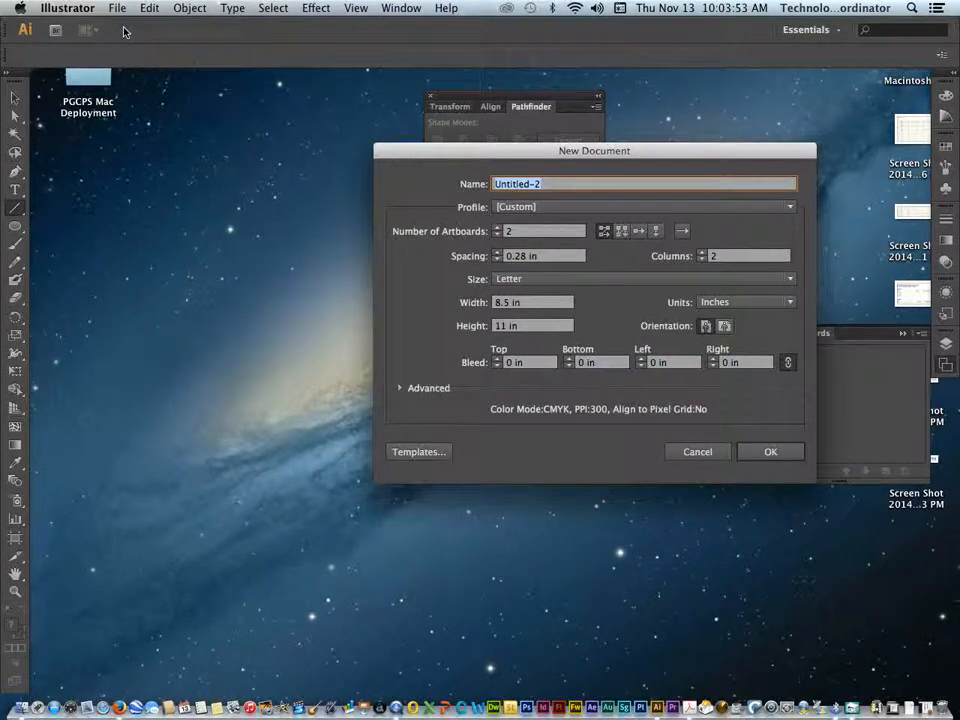
type("DogbeC_flower")
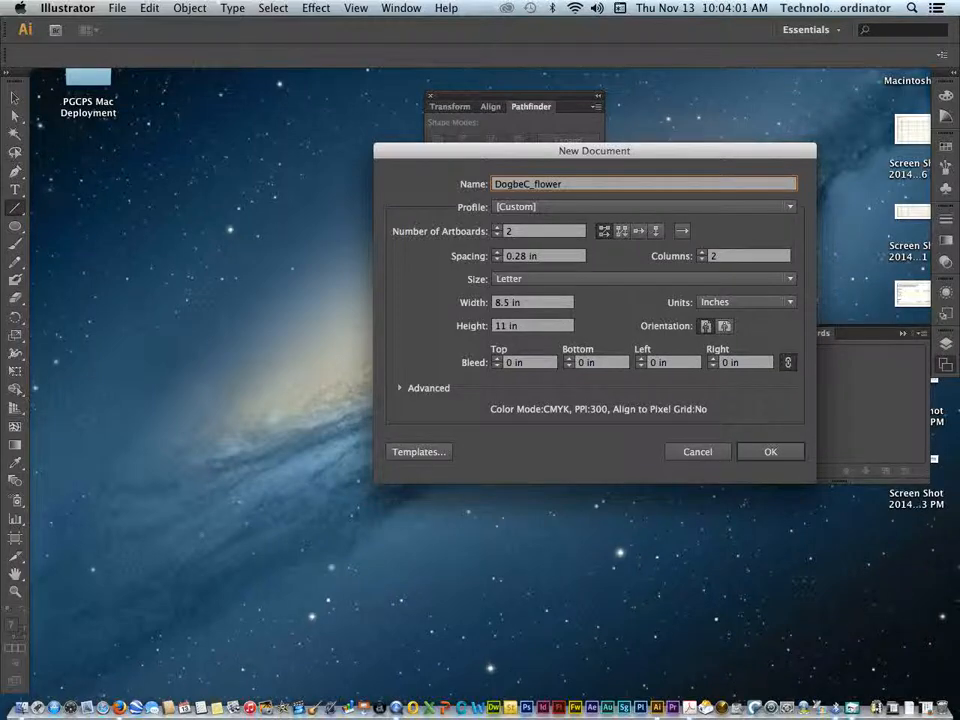
key("Return")
scroll(294, 150, "left", 3)
scroll(294, 150, "left", 5)
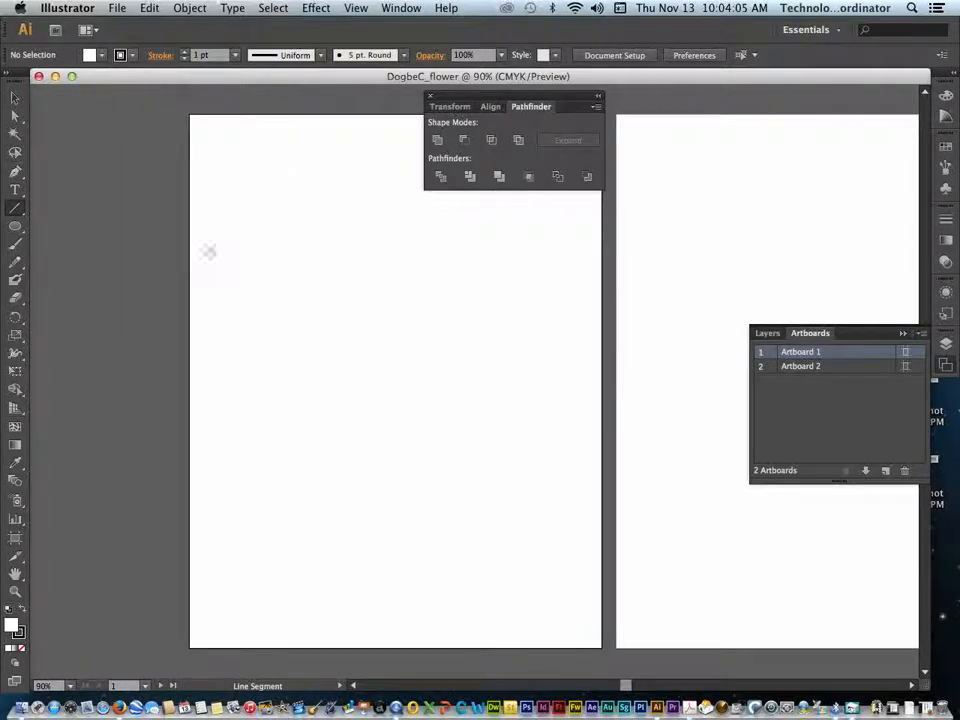
scroll(211, 240, "right", 2)
Draw a circle in the upper middle of the first artboard and a tall narrow ellipse as a petal standing on its top
left_click(15, 227)
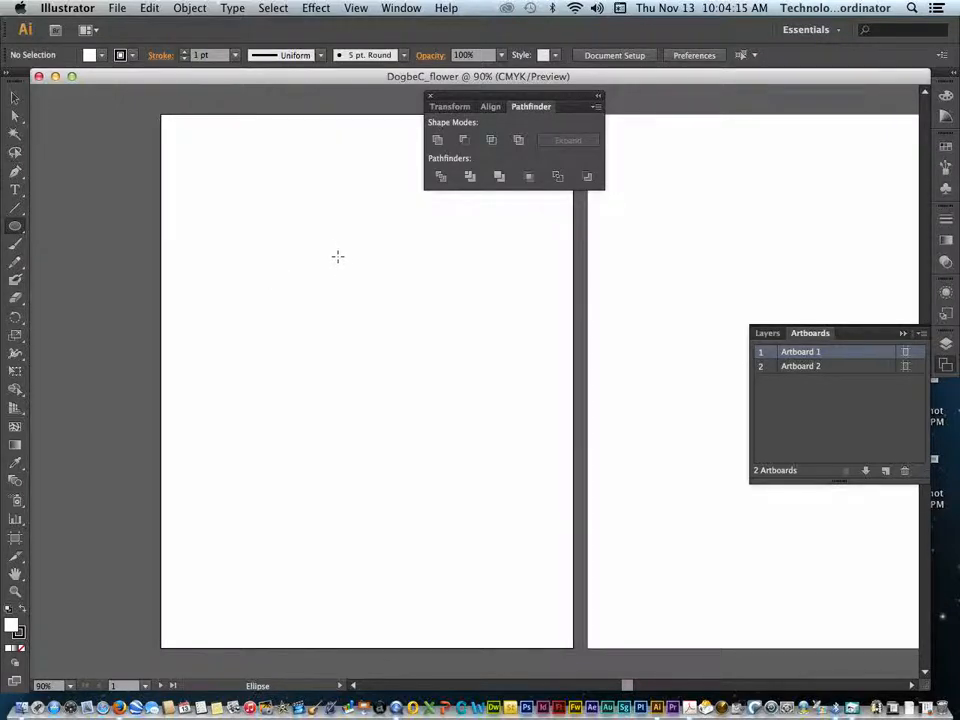
left_click_drag(331, 263, 406, 318)
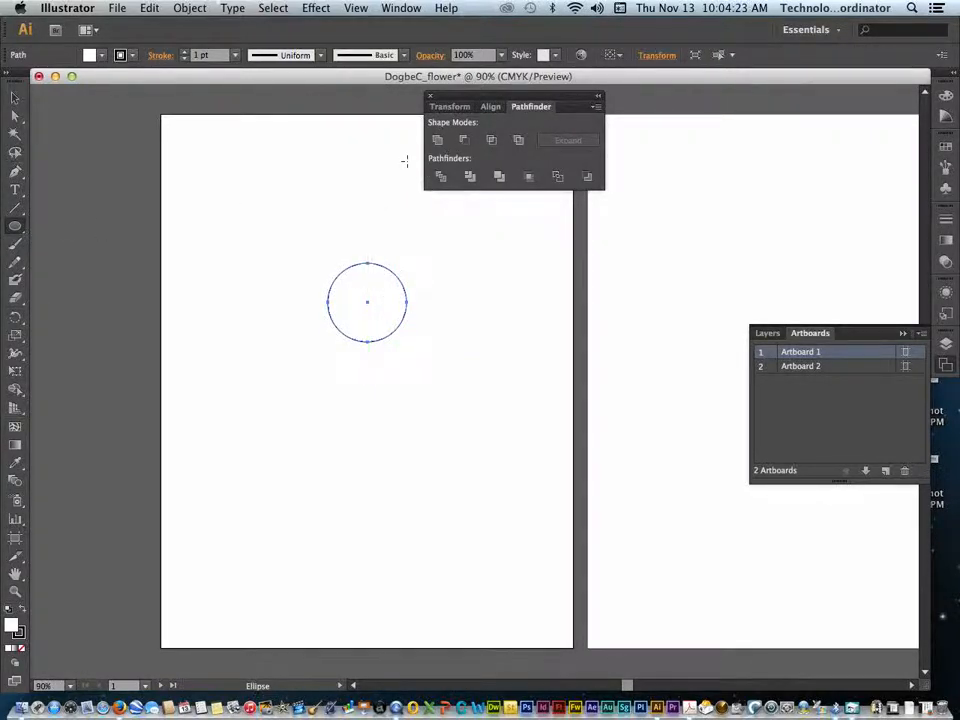
left_click_drag(353, 142, 382, 261)
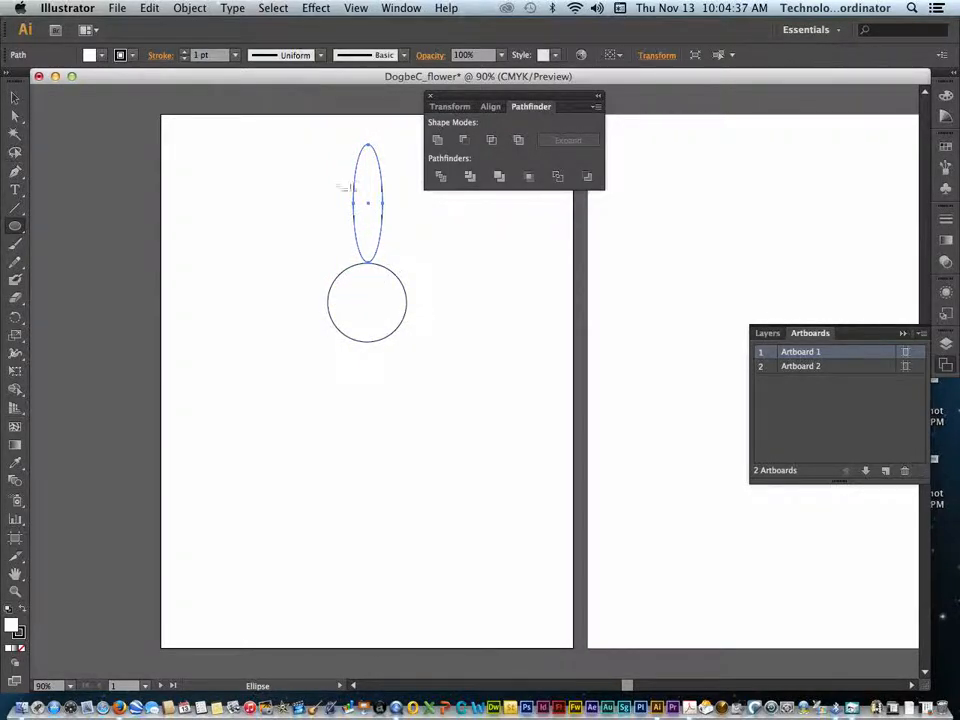
Try making a copy of the petal rotated 10° about the petal's own centre
left_click(14, 320)
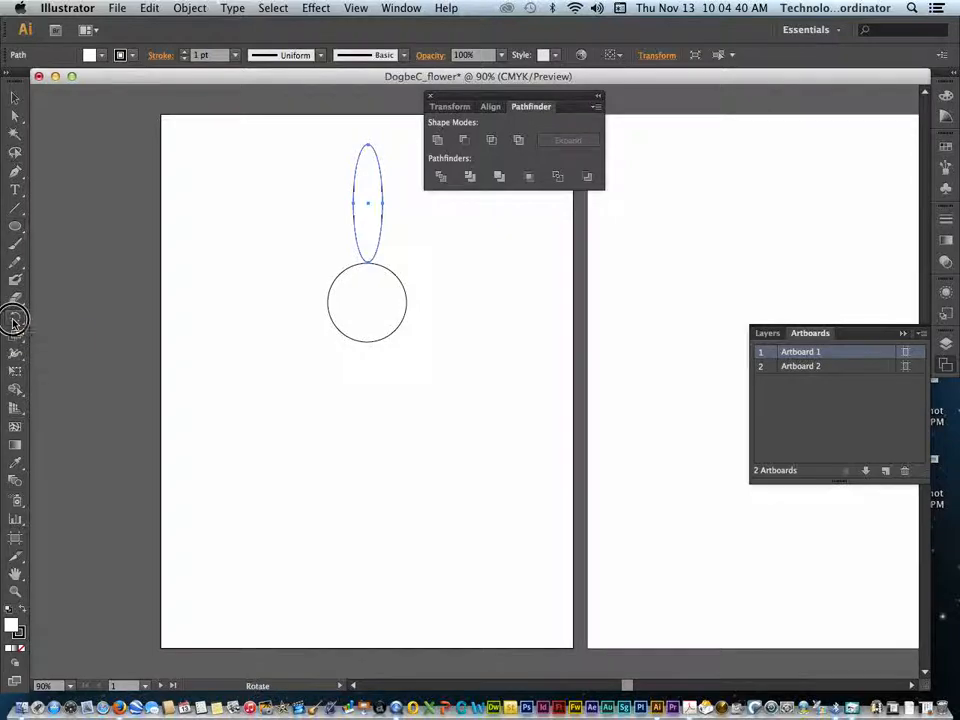
left_click(368, 203, "alt")
type("10")
left_click(447, 301)
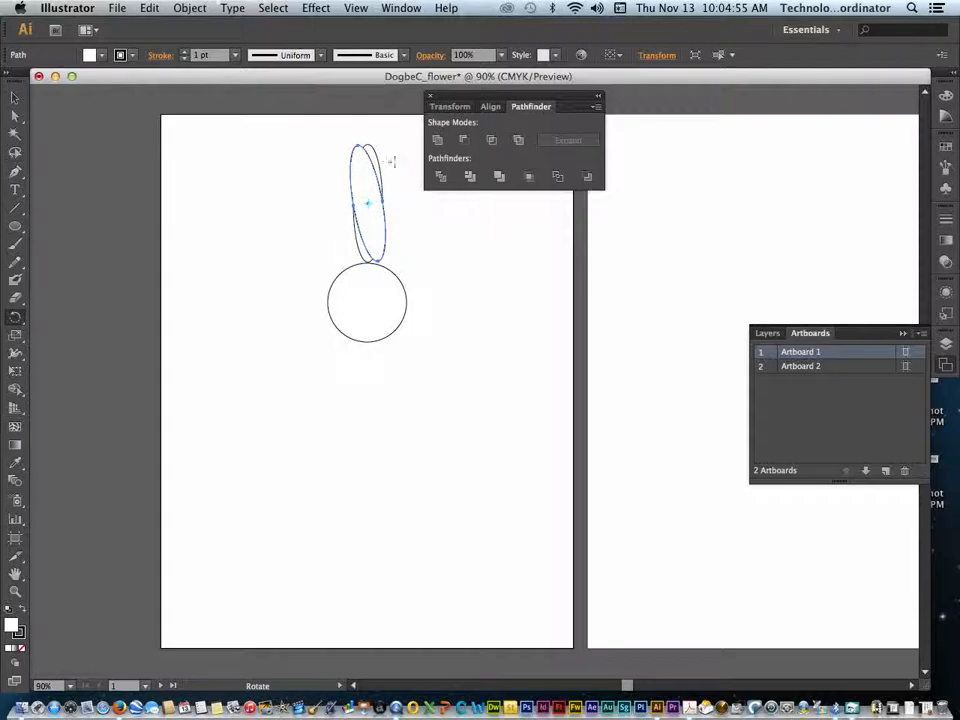
Repeat the 10° rotated copy to fan more petals around the first petal's own centre
key("super+d")
key("super+d")
key("super+d")
key("super+d")
key("super+d")
key("super+d")
key("super+d")
key("super+d")
key("super+d")
key("super+d")
key("super+d")
key("super+d")
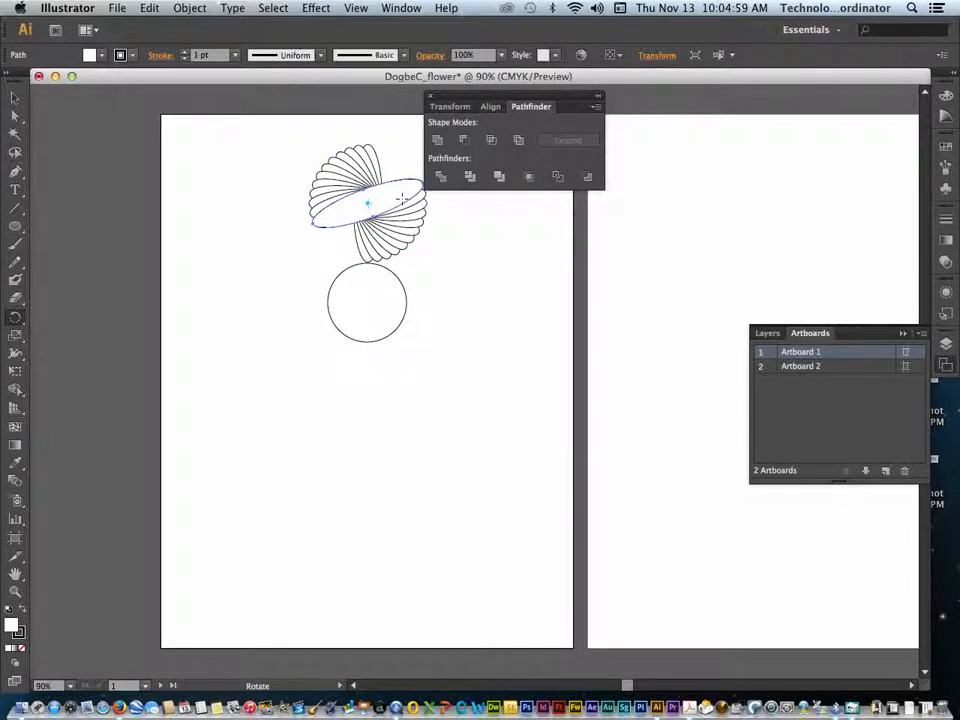
Undo all the rotated petal copies back to the single original petal above the circle
key("super+z")
key("super+z")
key("super+z")
key("super+z")
key("super+z")
key("super+z")
key("super+z")
key("super+z")
key("super+z")
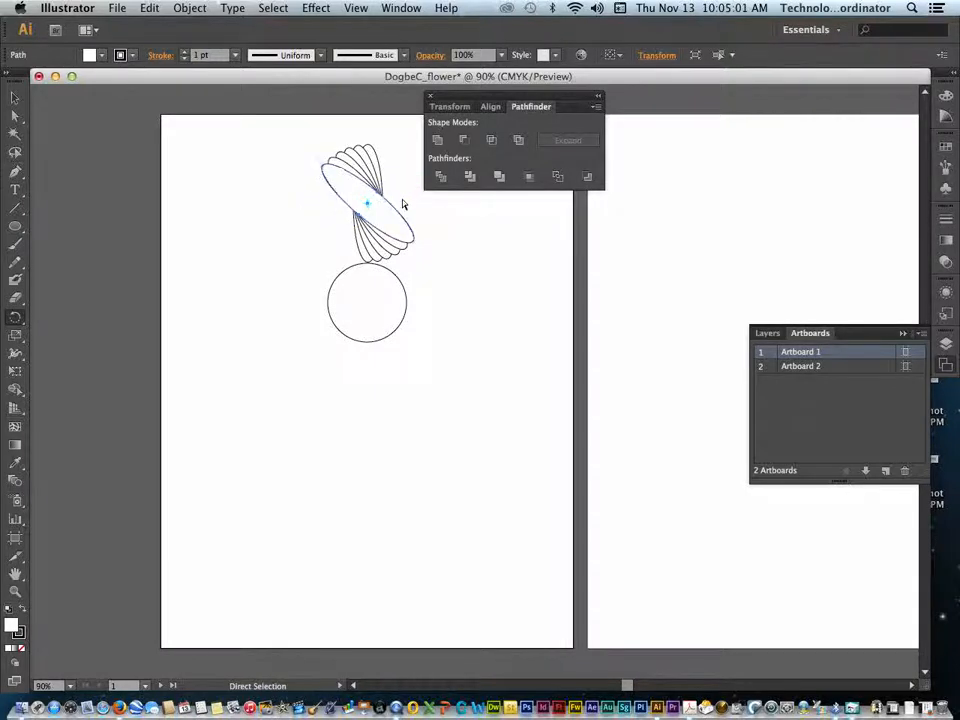
key("super+z")
key("super+z")
key("super+z")
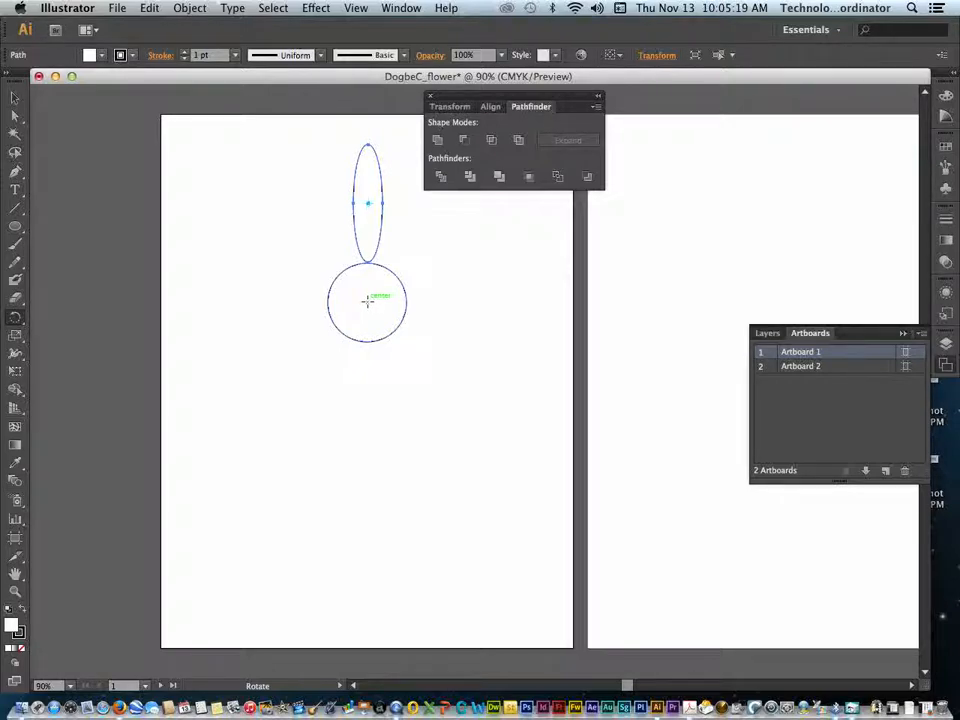
Make a copy of the petal rotated 18° about the centre of the circle
left_click(368, 302, "alt")
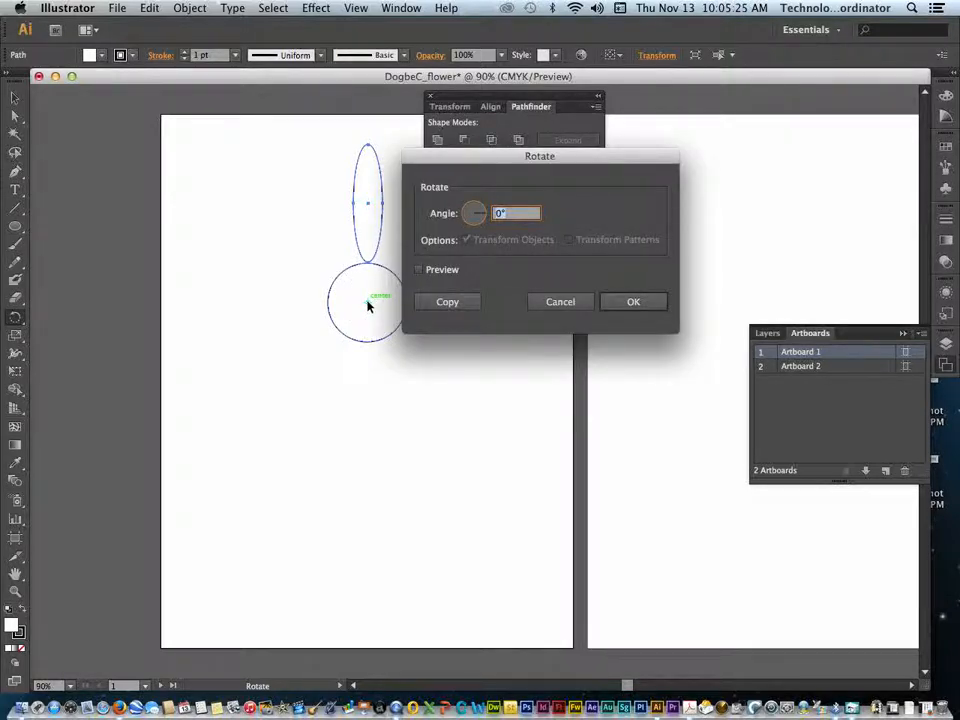
type("18")
left_click(450, 302)
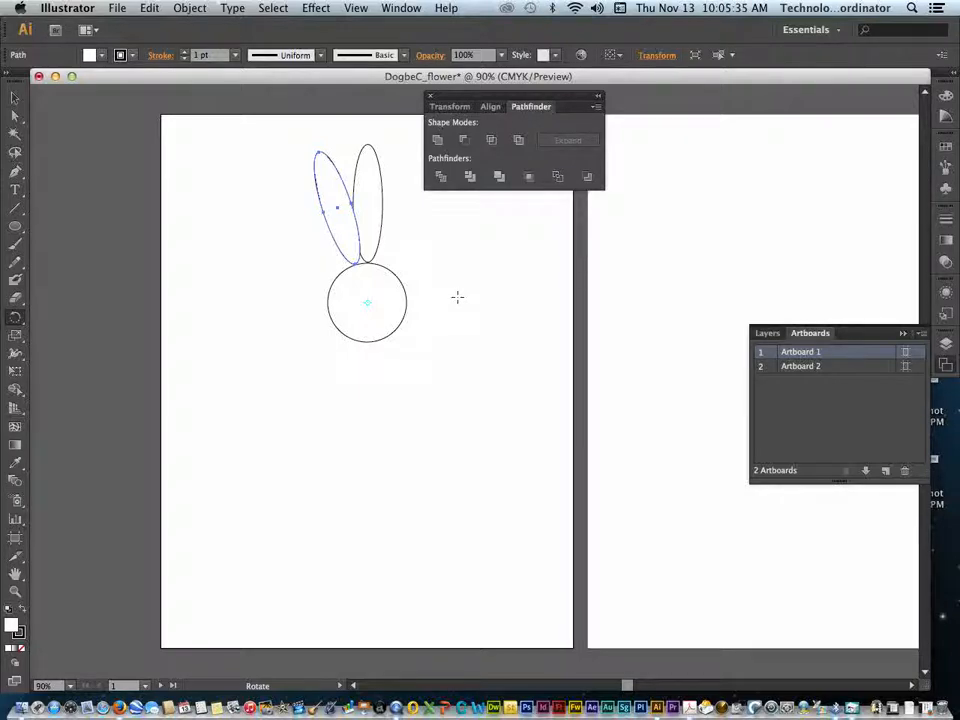
Repeat the 18° rotated copy of the petal until a complete ring of petals surrounds the circle
key("super+d")
key("super+d")
key("super+d")
key("super+d")
key("super+d")
key("super+d")
key("super+d")
key("super+d")
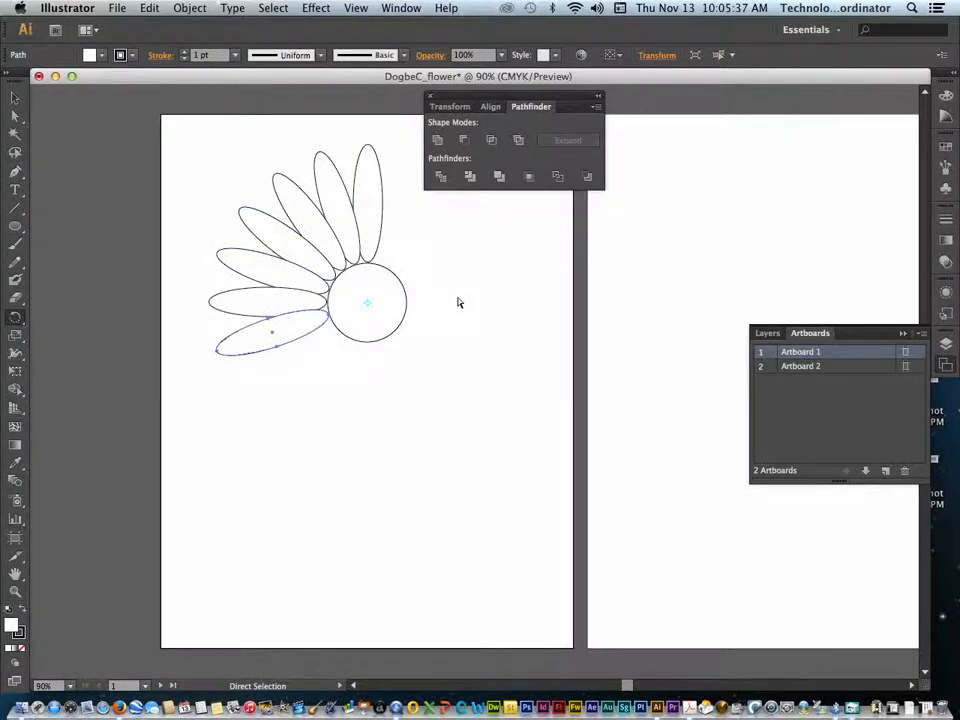
key("super+d")
key("super+d")
key("super+d")
key("super+d")
key("super+d")
key("super+d")
key("super+d")
key("super+d")
key("super+d")
key("super+d")
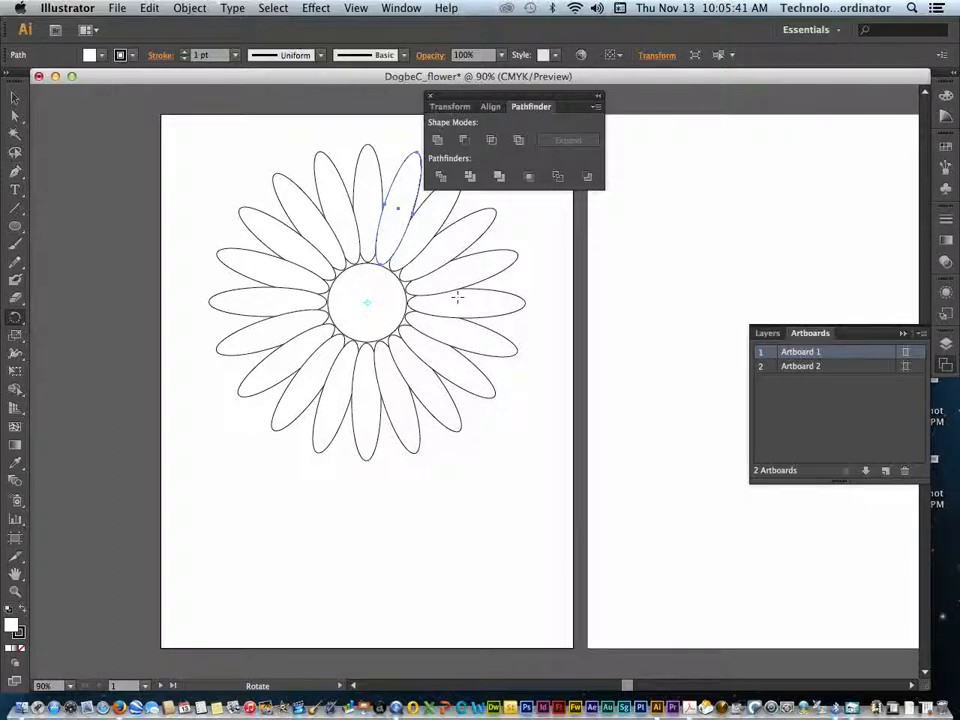
left_click(187, 8)
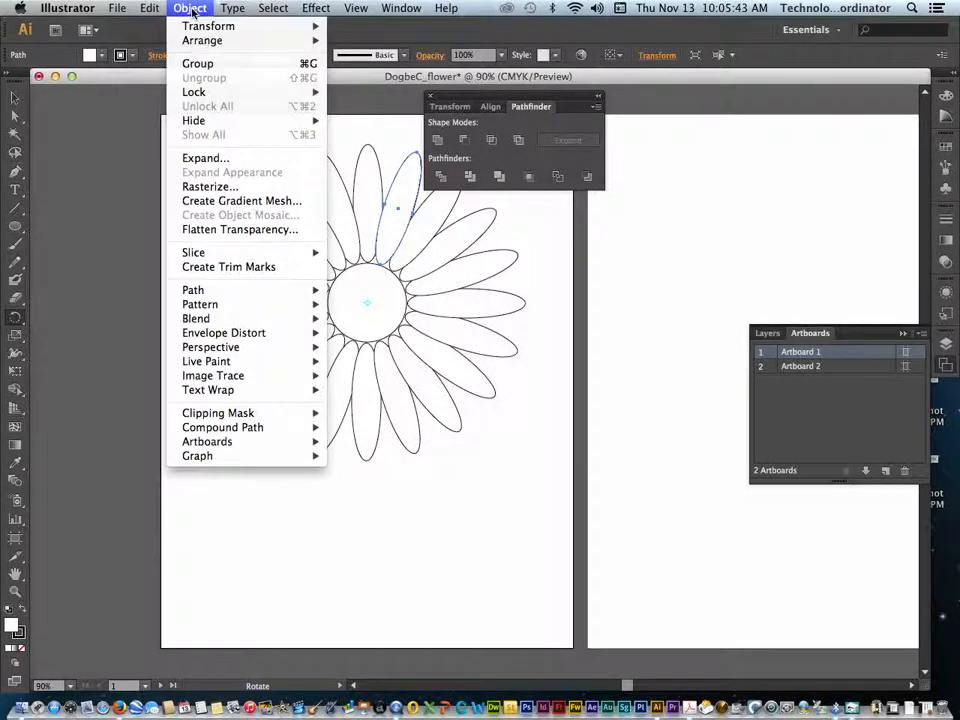
mouse_move(250, 27)
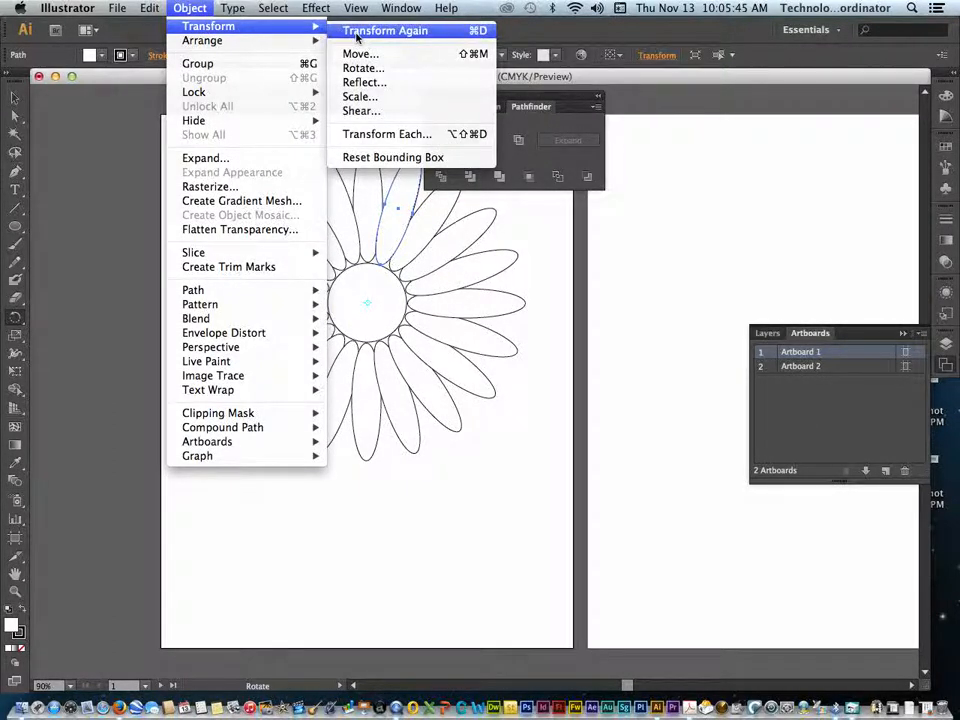
left_click(523, 216)
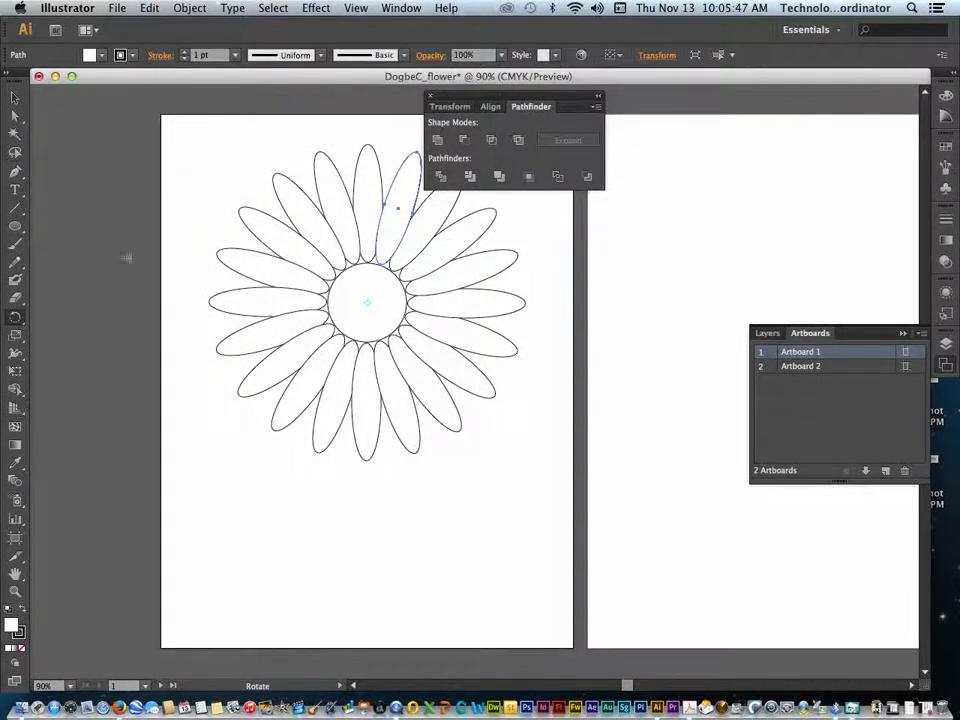
Draw a long narrow rectangle as the stem, from the lower part of the flower's centre circle down to the artboard's bottom edge
left_click(15, 227)
left_click_drag(15, 227, 71, 226)
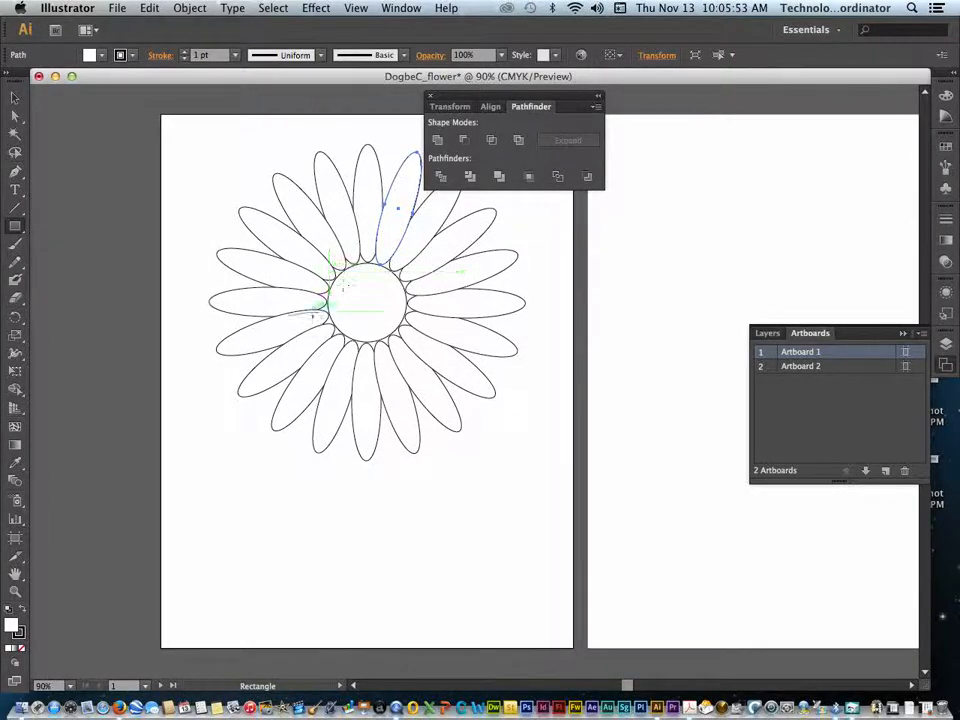
mouse_move(360, 333)
left_mouse_down()
mouse_move(378, 428)
mouse_move(369, 514)
mouse_move(394, 615)
mouse_move(373, 628)
mouse_move(371, 643)
left_mouse_up()
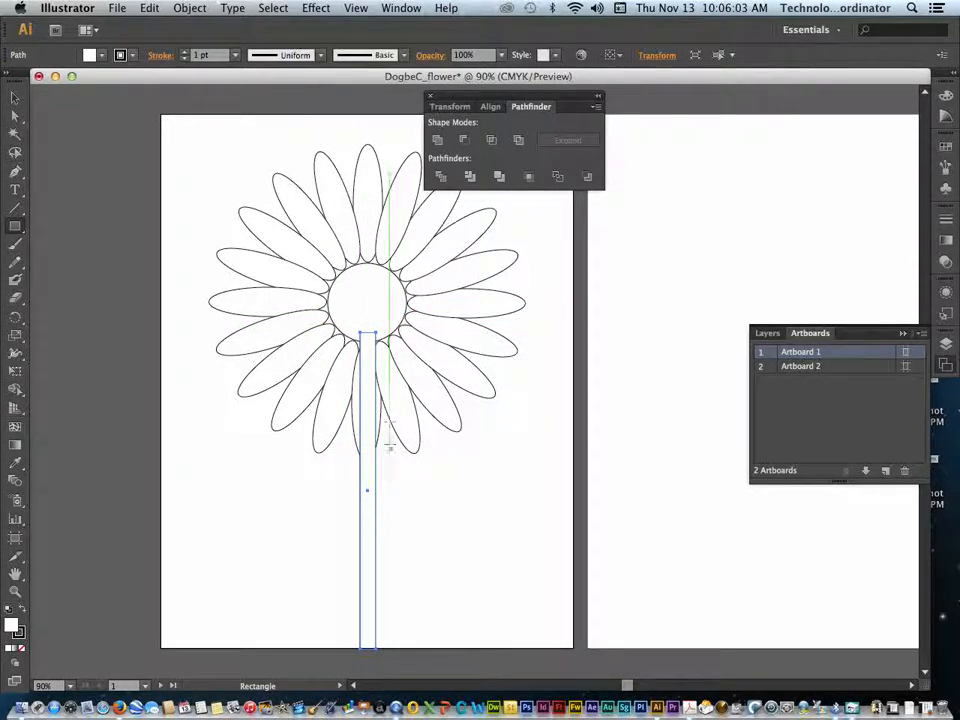
Send the stem rectangle to the back, behind the petals and centre circle, and deselect it
left_click(189, 9)
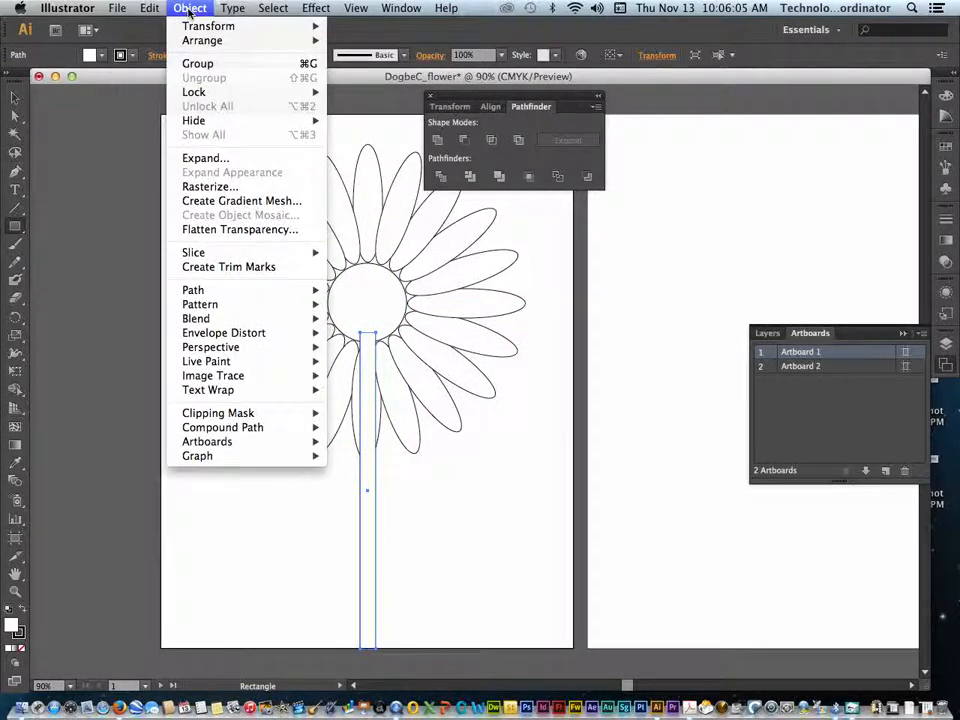
mouse_move(230, 40)
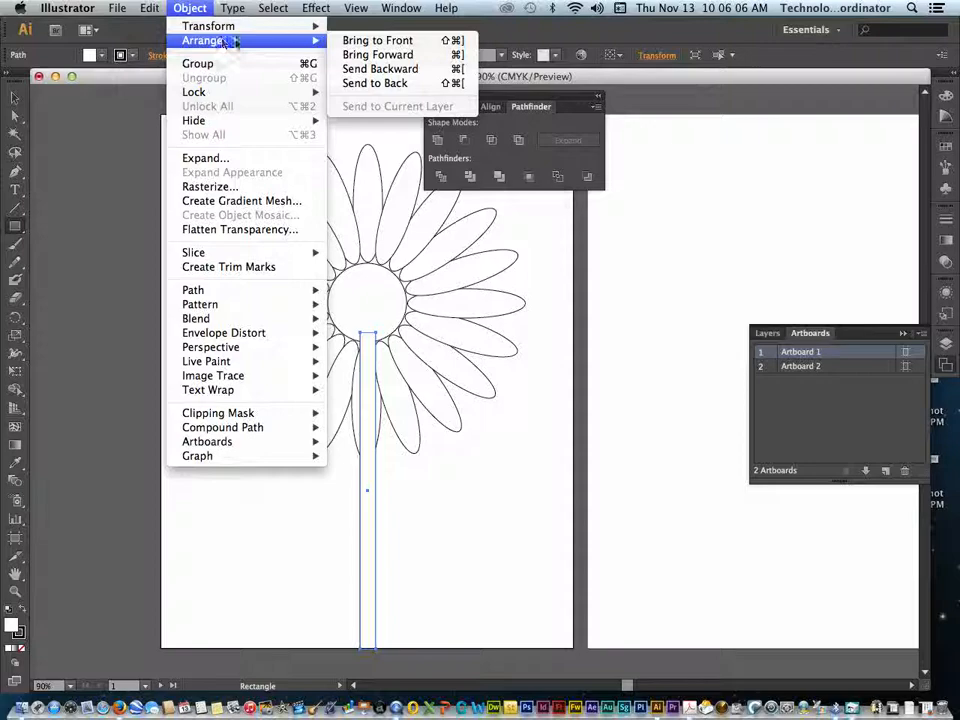
left_click(375, 84)
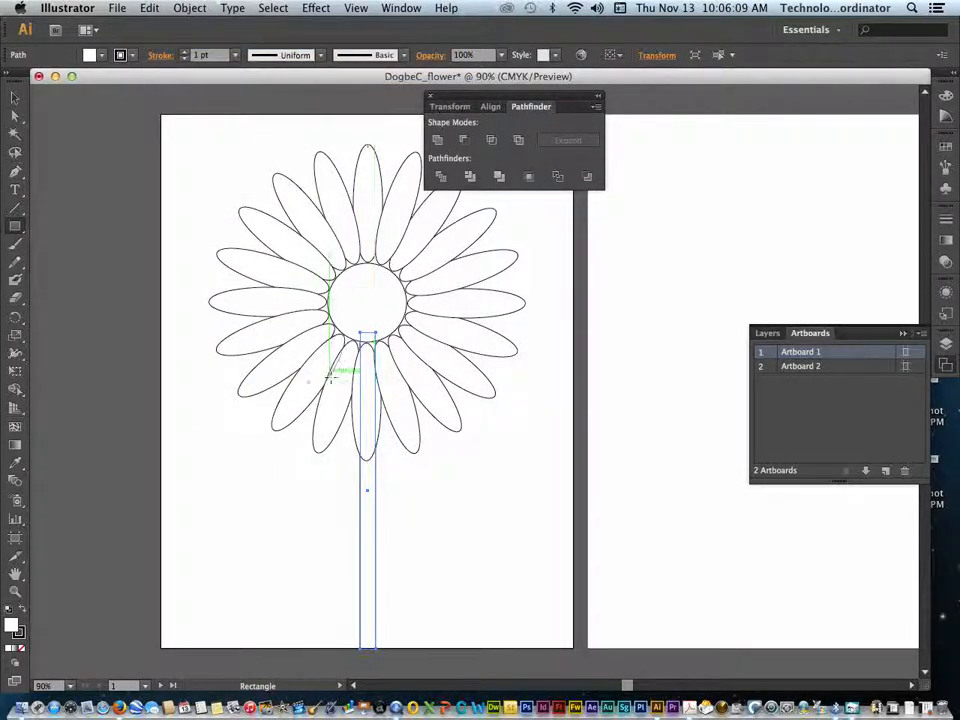
left_click(15, 97)
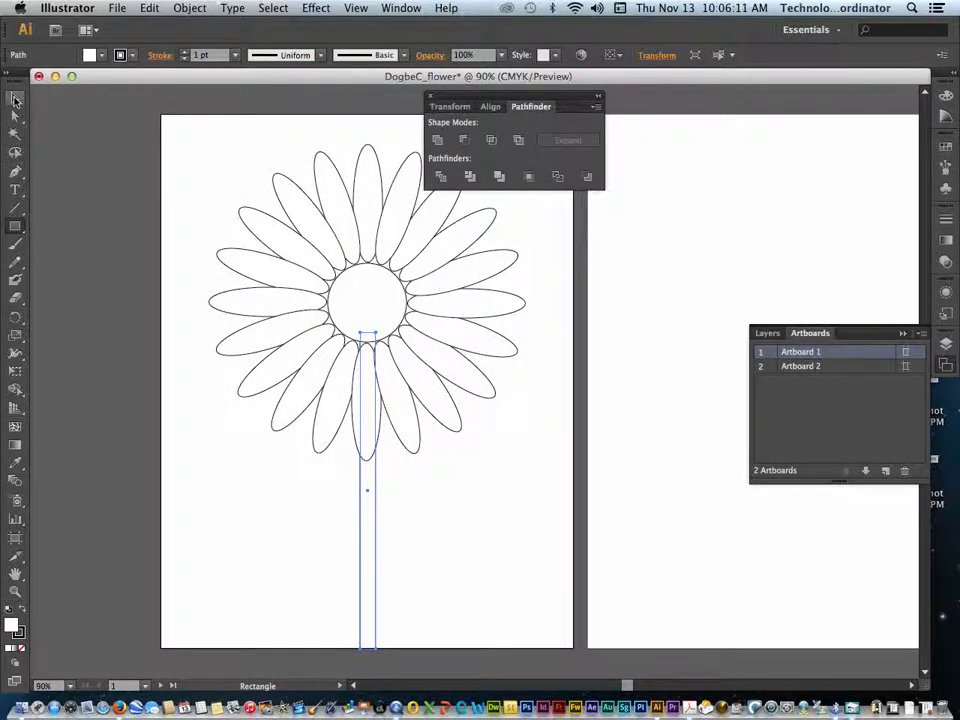
left_click(243, 491)
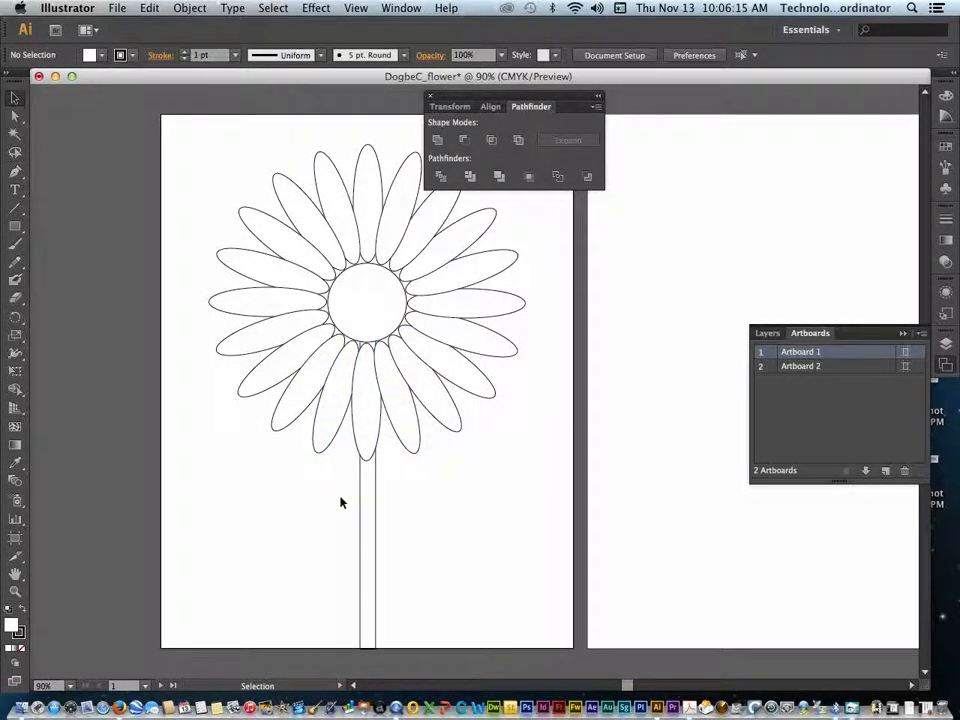
Draw a tall narrow ellipse for a leaf to the right of the stem, below the petals
left_click_drag(12, 226, 74, 259)
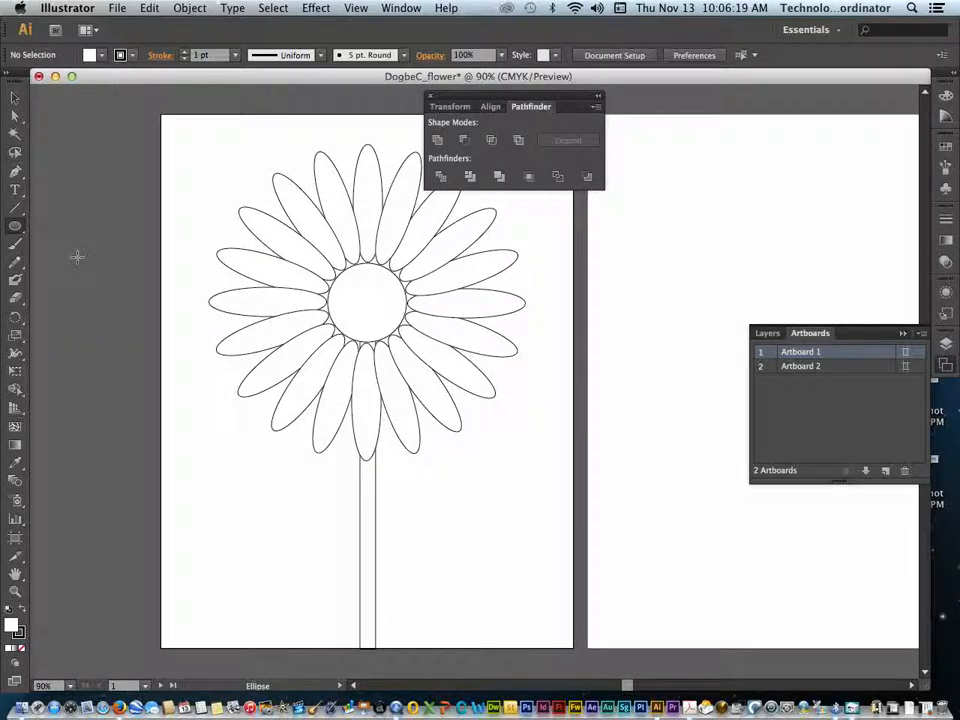
left_click_drag(431, 480, 456, 603)
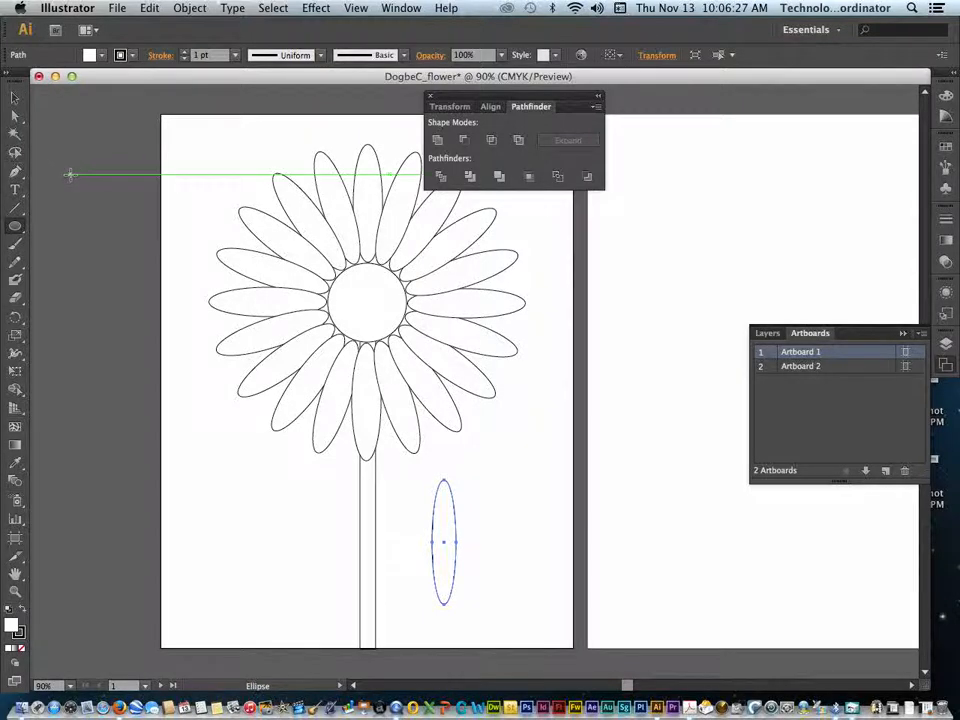
Sharpen the leaf ellipse's top into a point by collapsing the top anchor's direction handles onto the anchor, and deselect the leaf
left_click(17, 118)
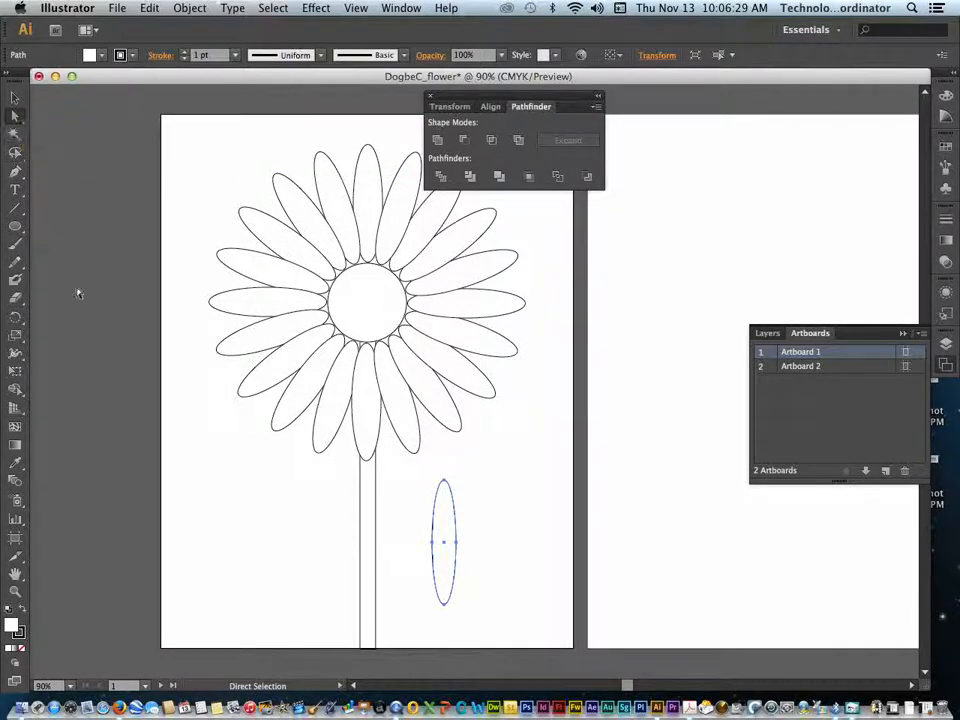
left_click(230, 465)
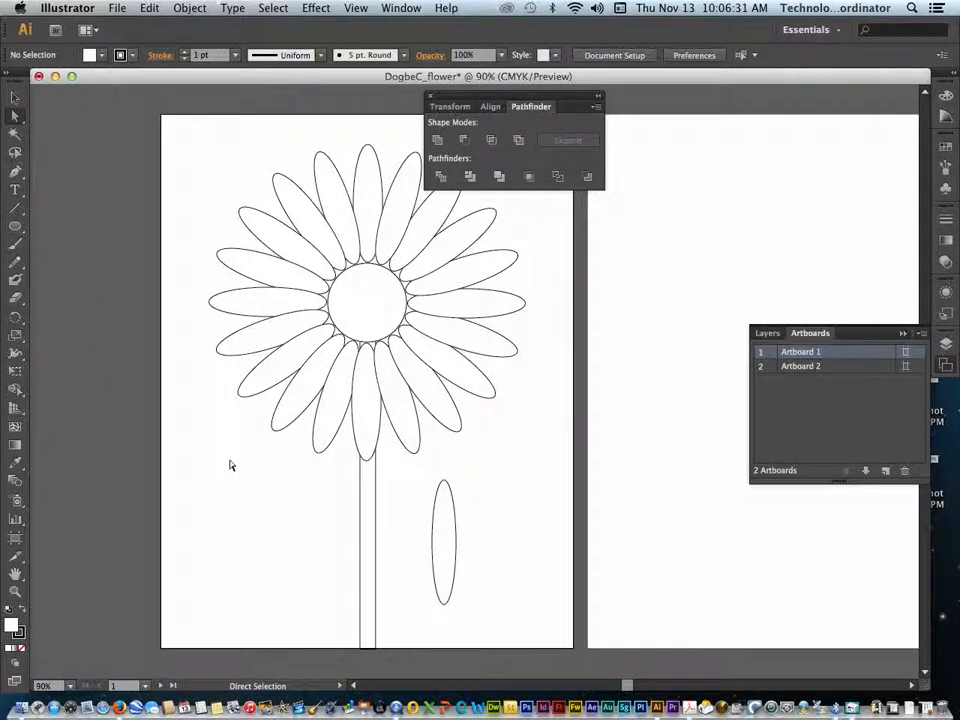
left_click(445, 484)
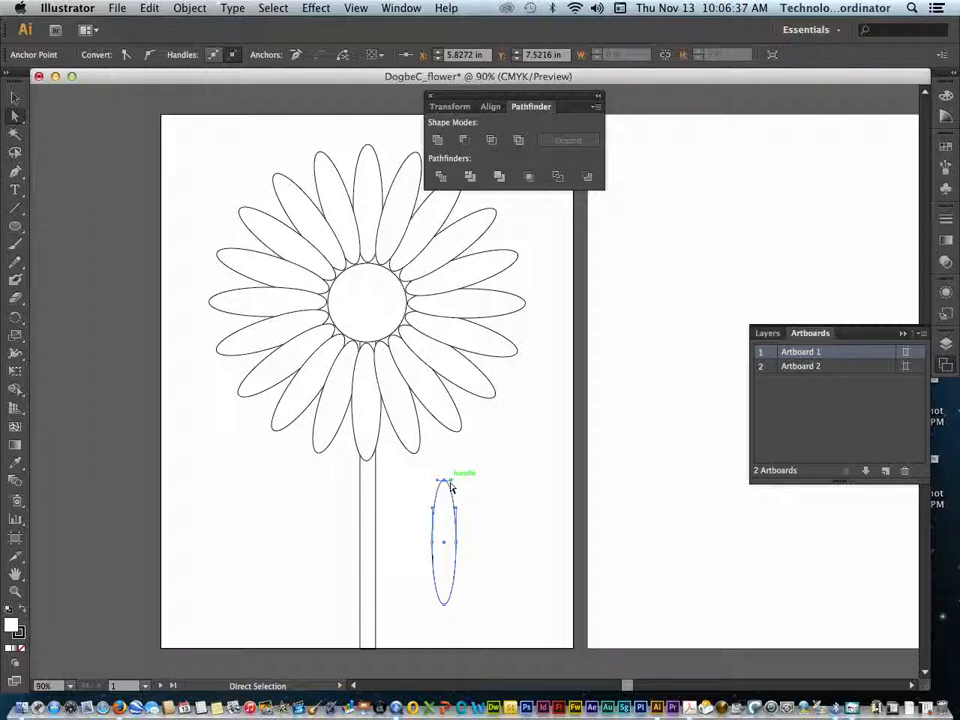
key("super+equal")
key("super+equal")
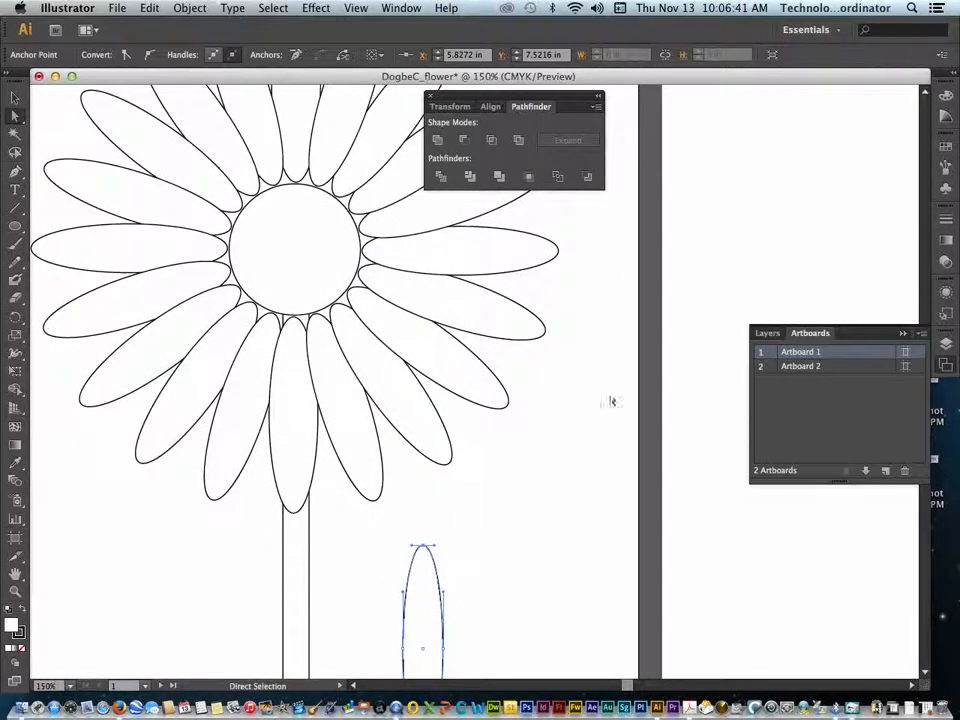
left_click_drag(435, 551, 421, 546)
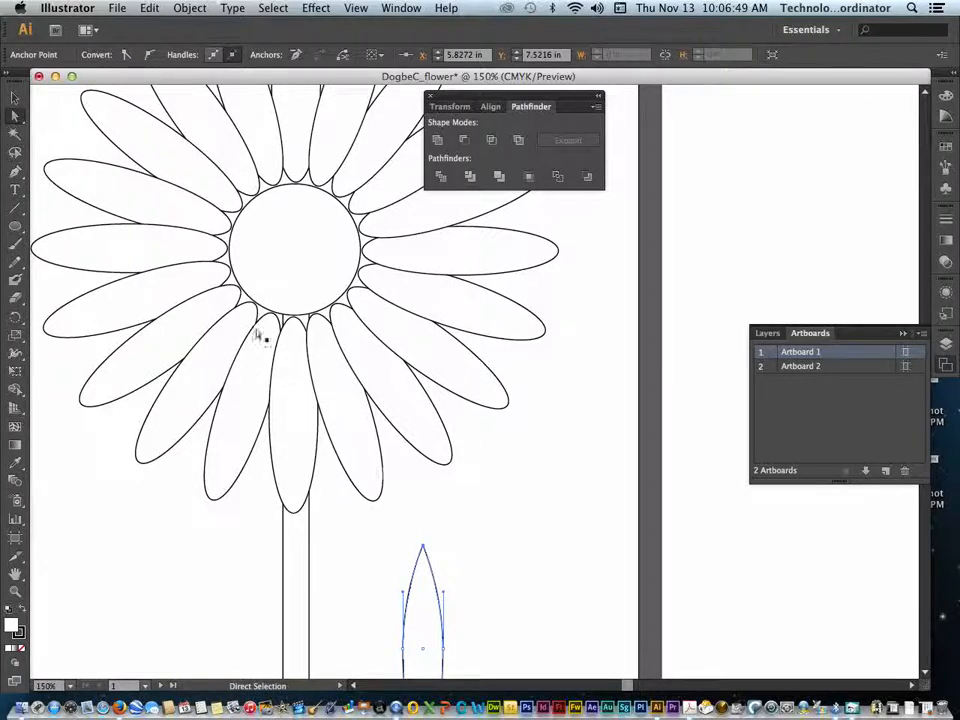
left_click(15, 97)
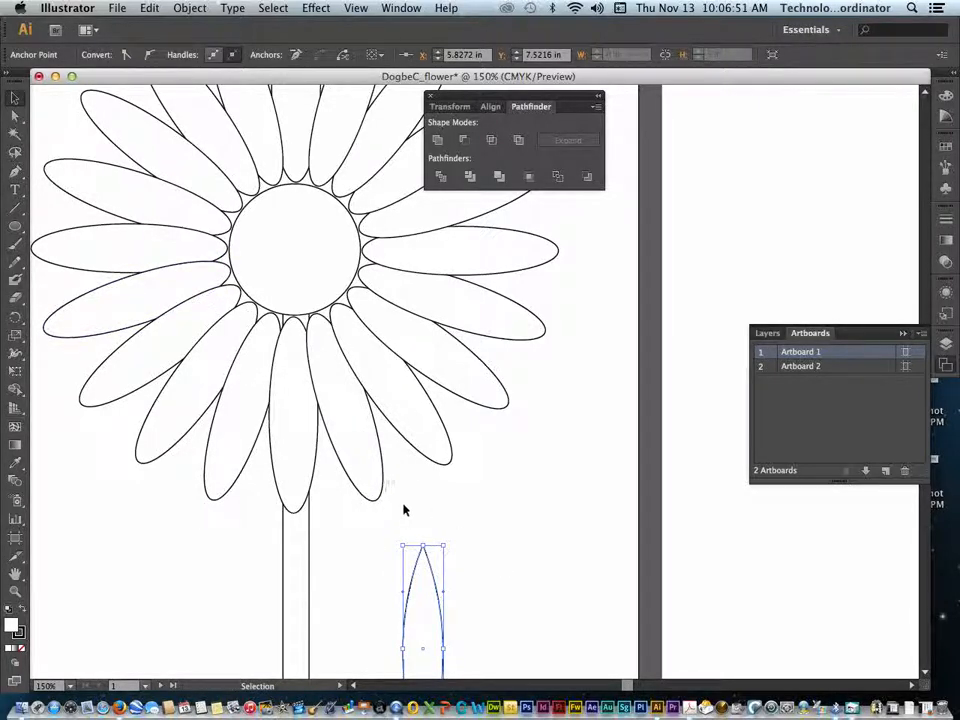
left_click(518, 549)
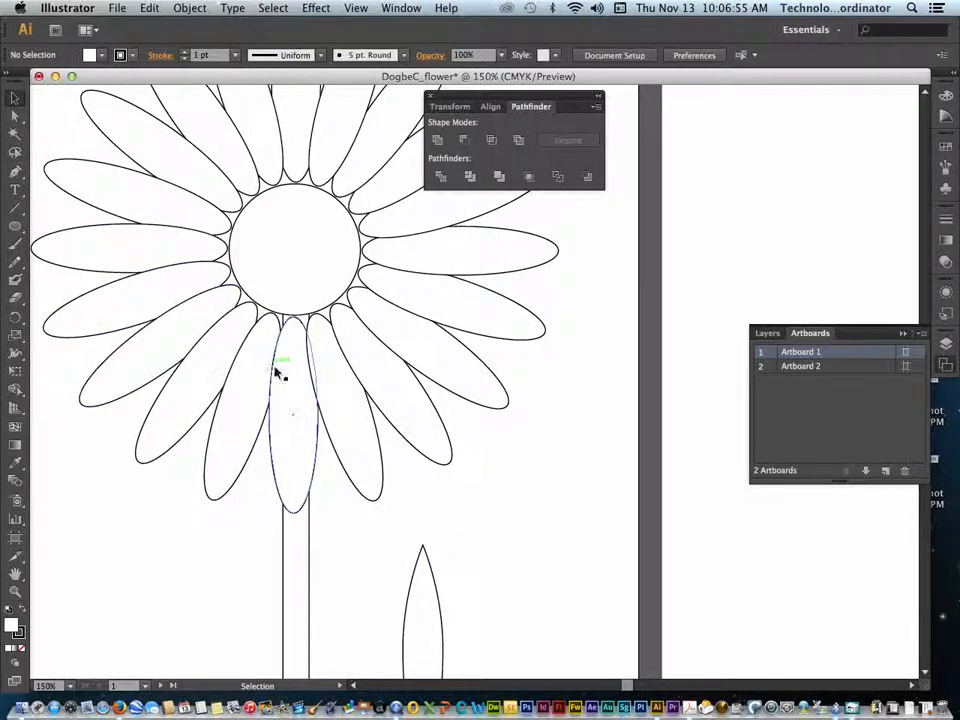
Rotate the pointed leaf clockwise around its centre so its tip leans diagonally away from the stem
left_click(424, 603)
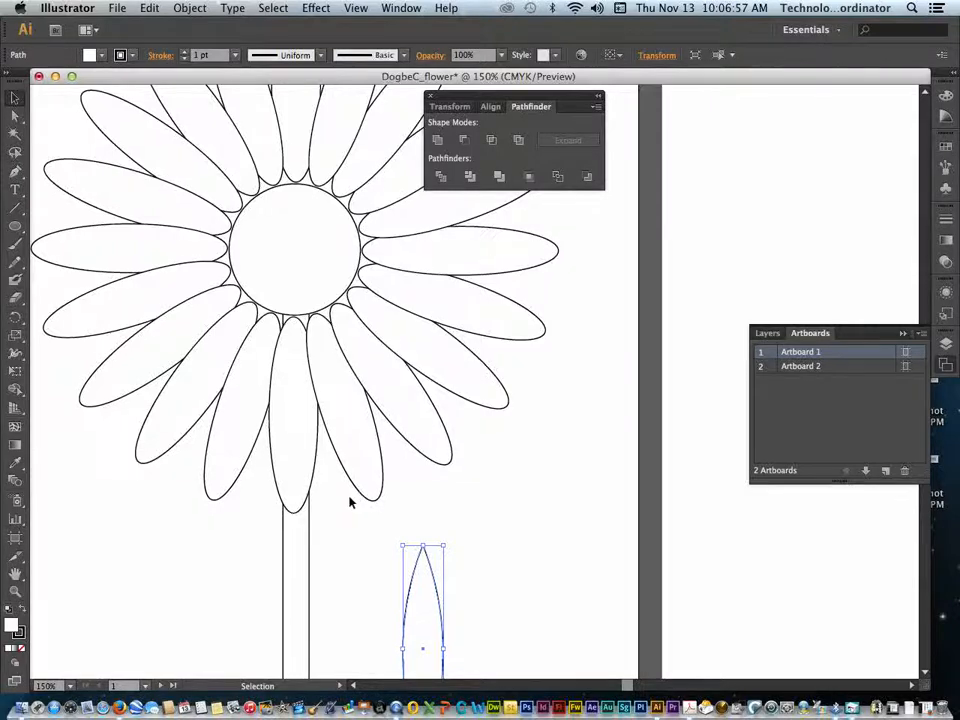
scroll(280, 447, "down", 2)
key("r")
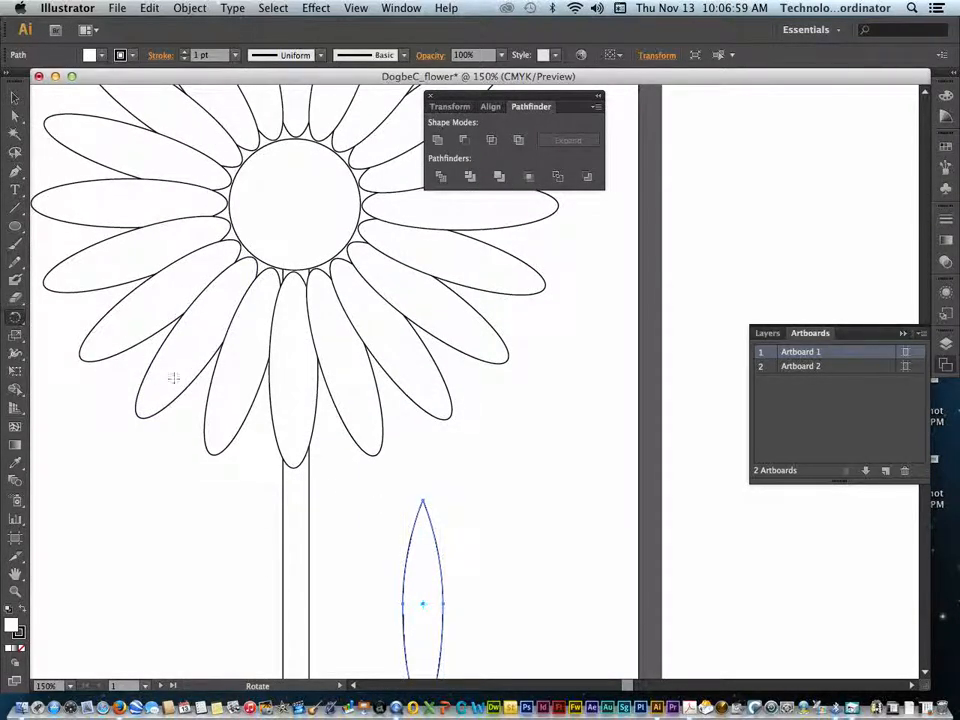
scroll(180, 376, "down", 5)
left_click_drag(422, 583, 366, 574)
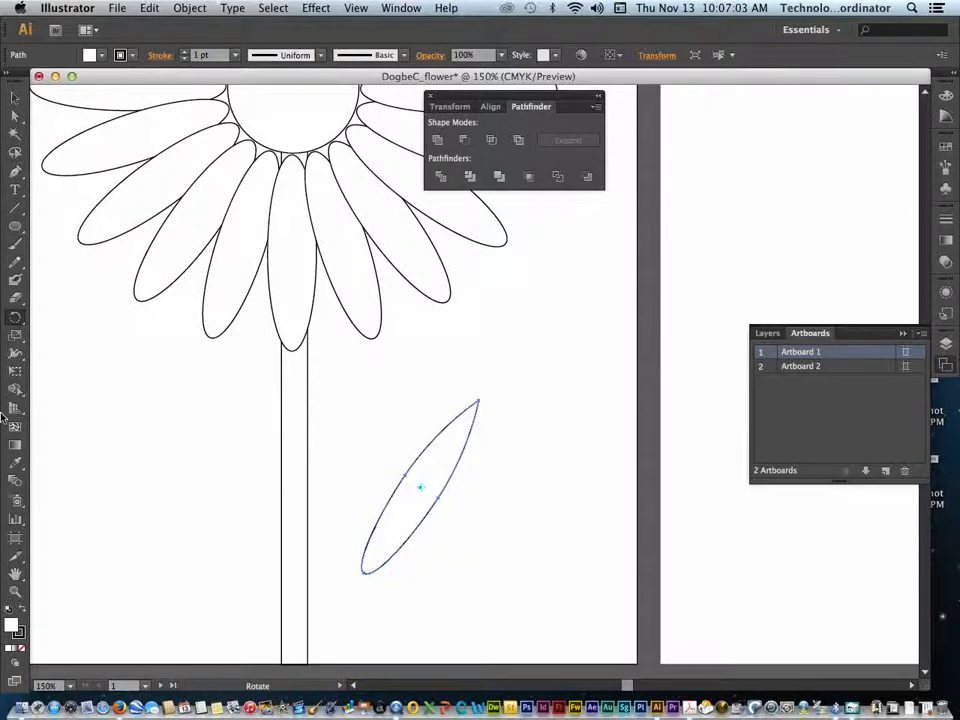
Make a copy of the leaf reflected across the vertical axis, and place the two leaves on opposite sides of the stem
left_click_drag(15, 317, 58, 336)
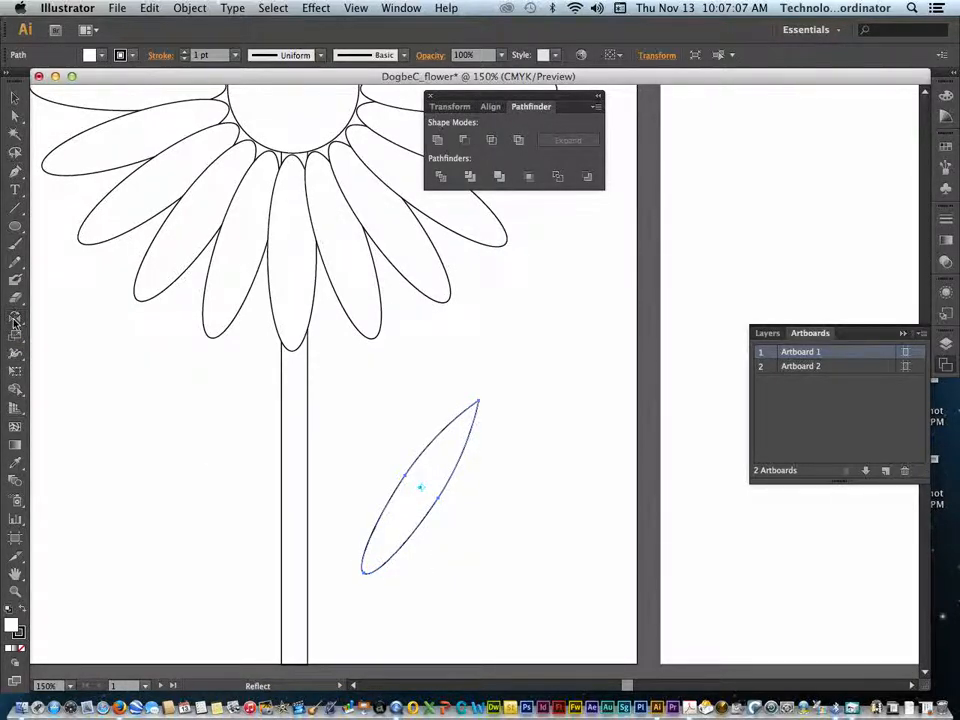
double_click(15, 320)
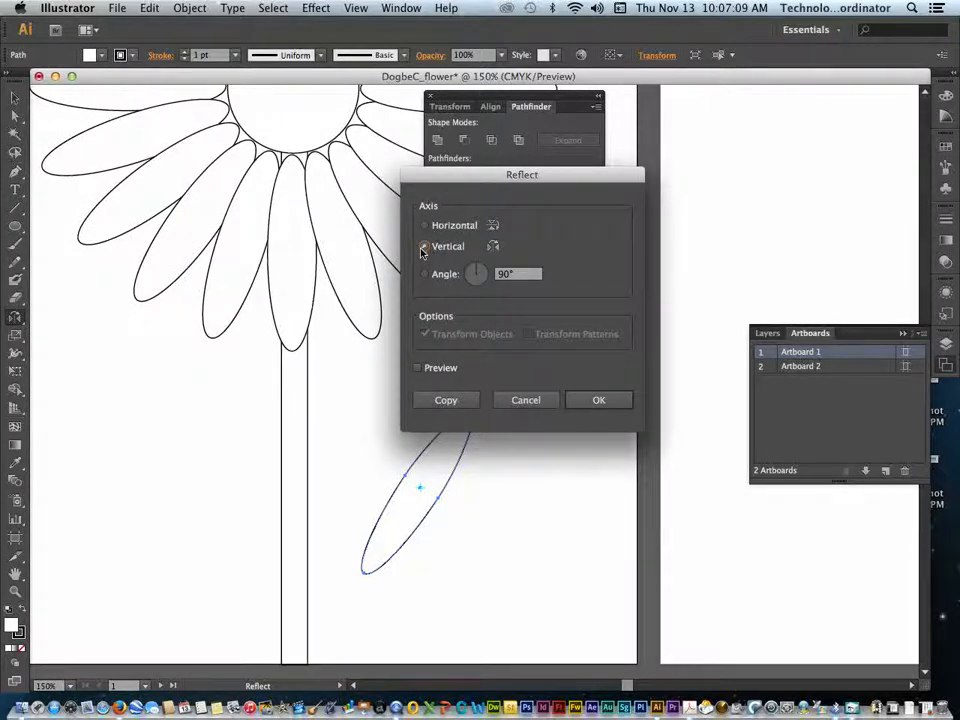
left_click(446, 401)
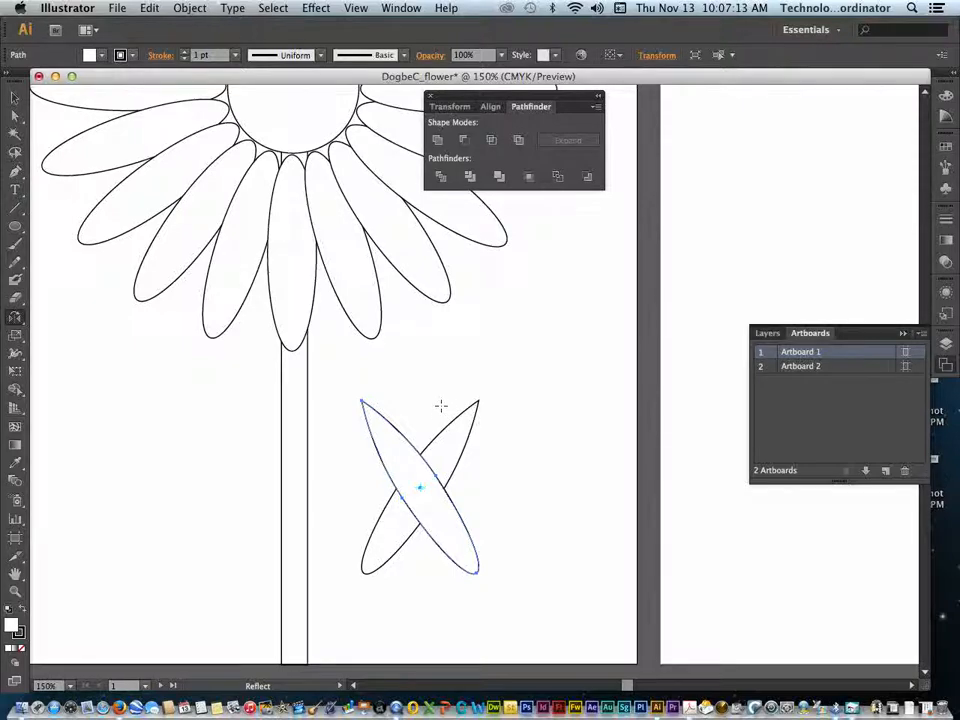
key("v")
left_click_drag(420, 502, 358, 458)
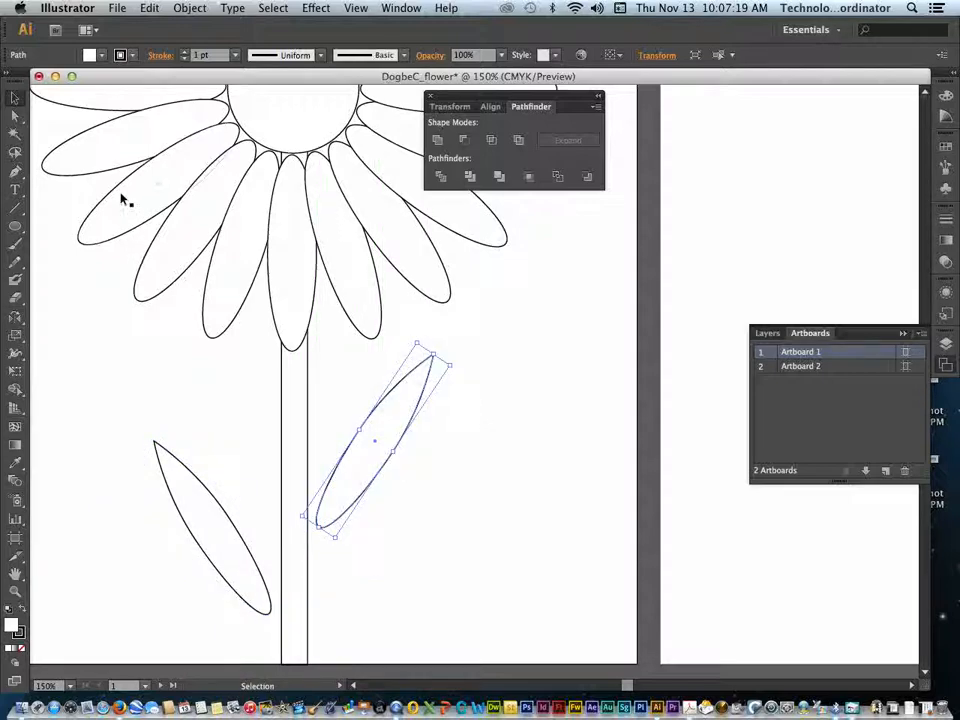